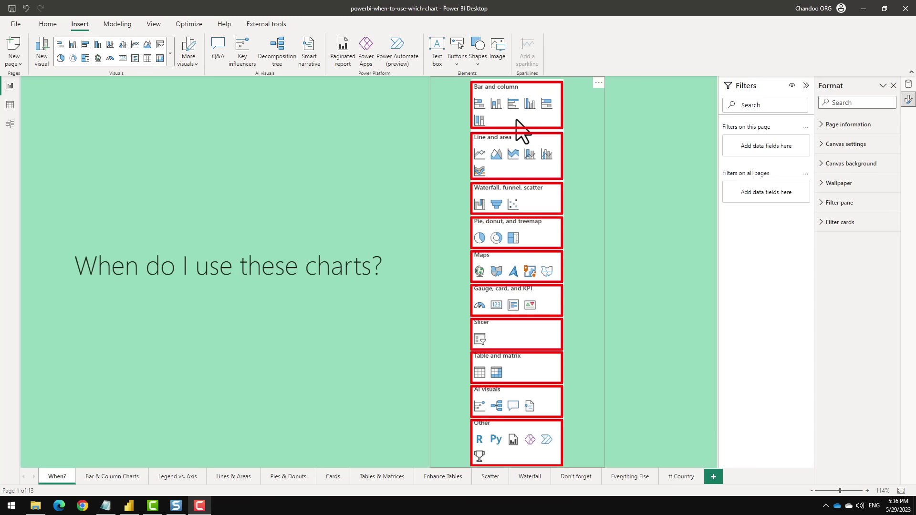
# - Open the Bar & Column Charts page with its country bar and monthly column charts
pyautogui.click(115, 475)
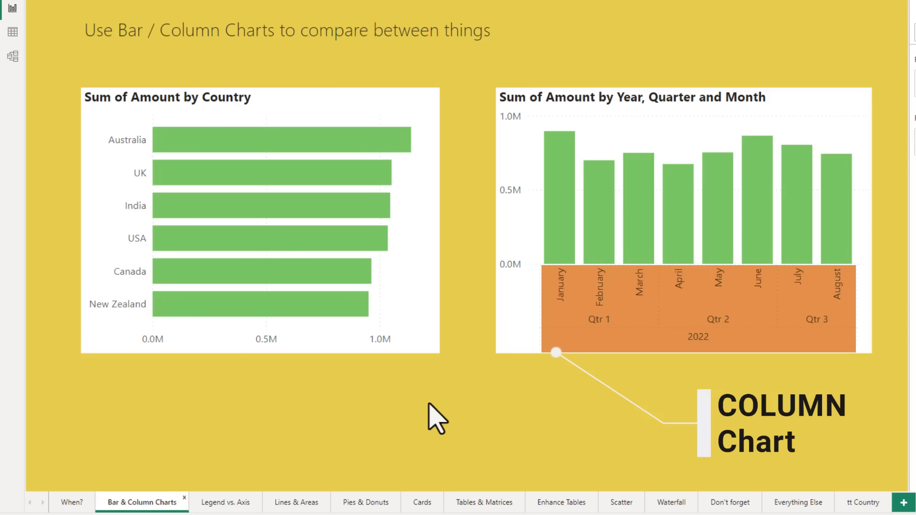
# - Switch to the Legend vs. Axis page showing the team-stacked country charts
pyautogui.click(223, 502)
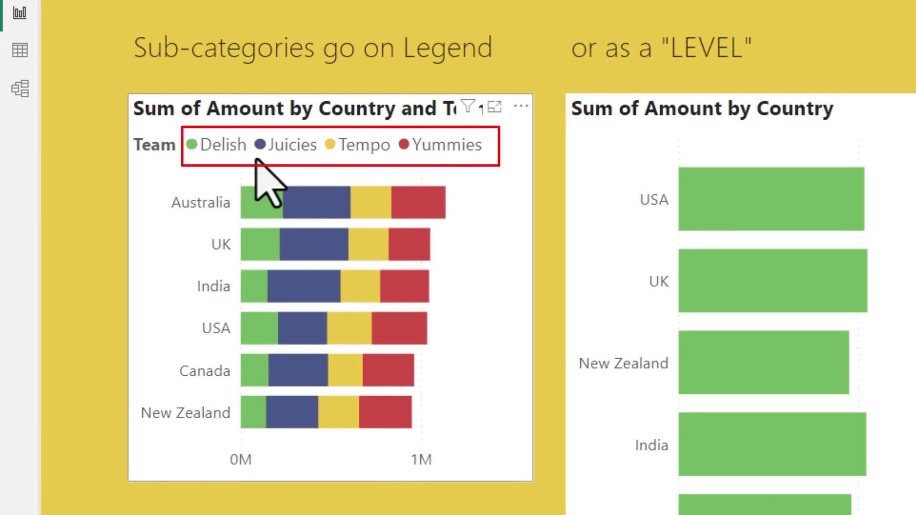
# - Replace Team with Product in the left chart's legend
pyautogui.click(487, 196)
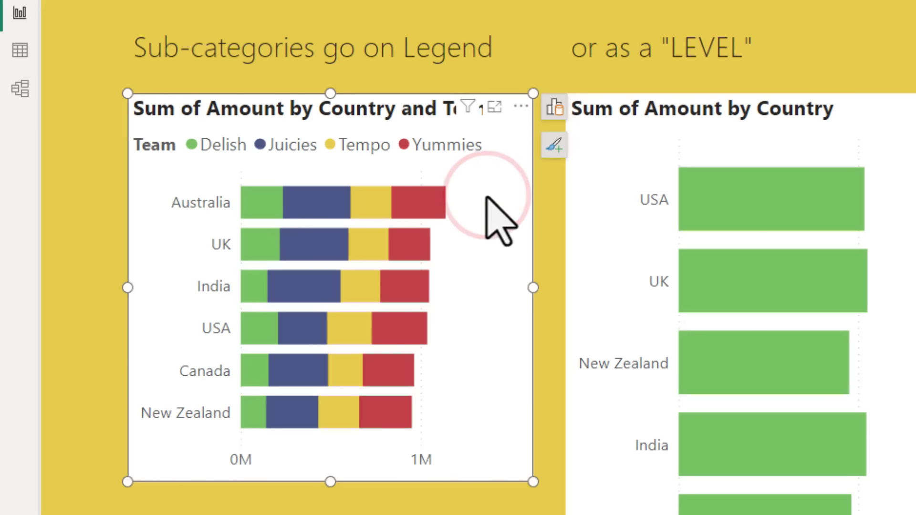
pyautogui.click(553, 107)
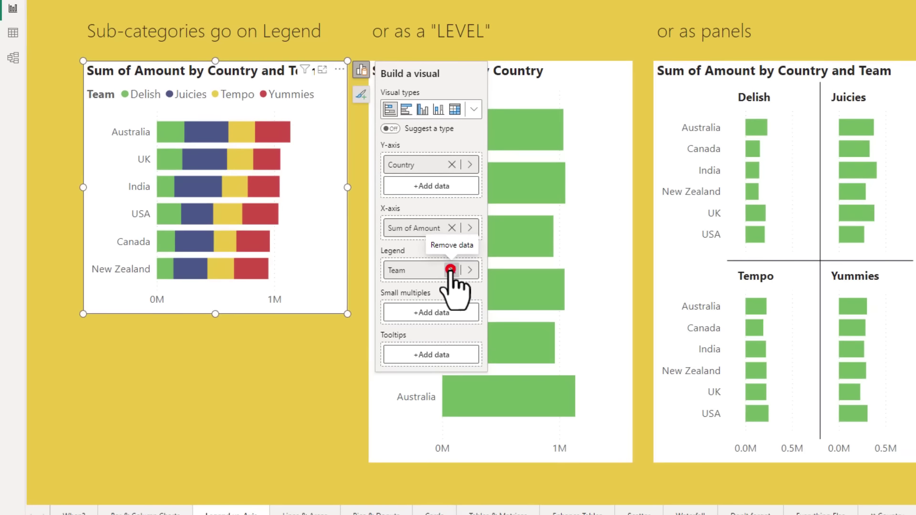
pyautogui.click(693, 415)
pyautogui.click(433, 291)
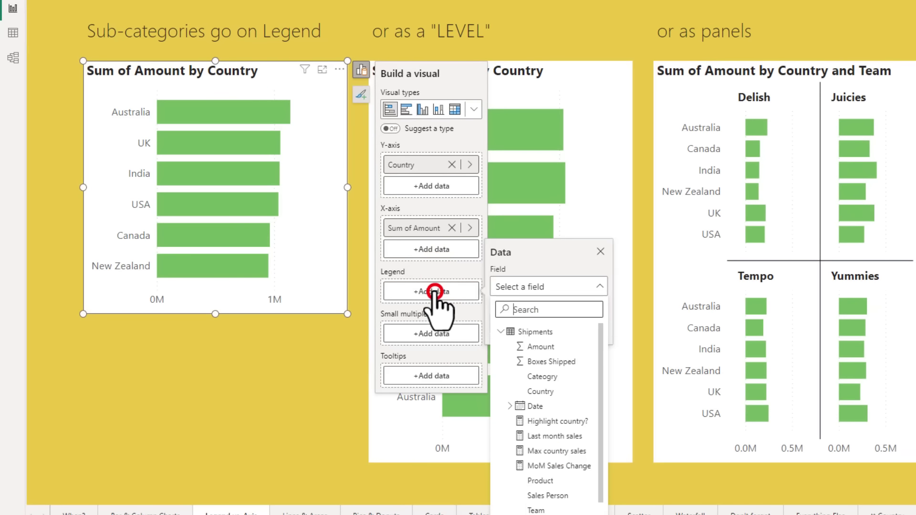
pyautogui.scroll(-3, 544, 429)
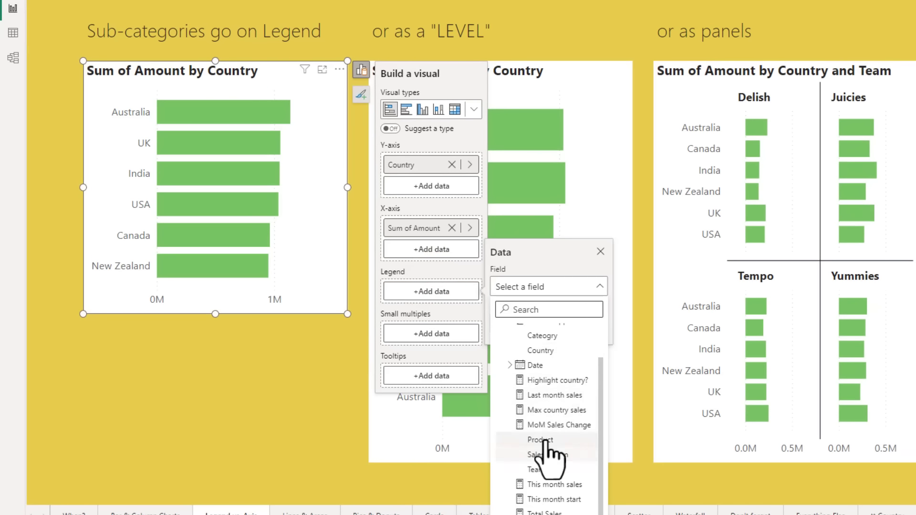
pyautogui.click(539, 483)
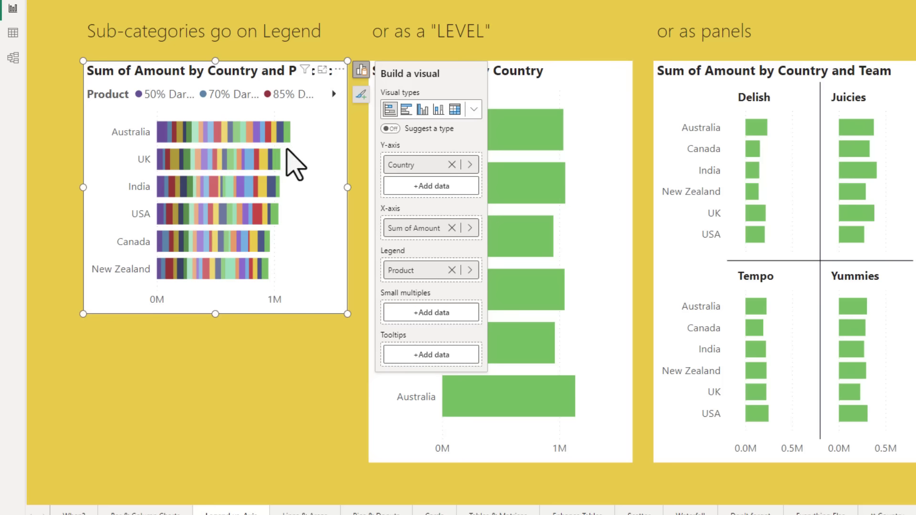
# - Swap Product for Cateogry in the legend, splitting bars into Bars, Bites and Other
pyautogui.click(452, 270)
pyautogui.click(440, 292)
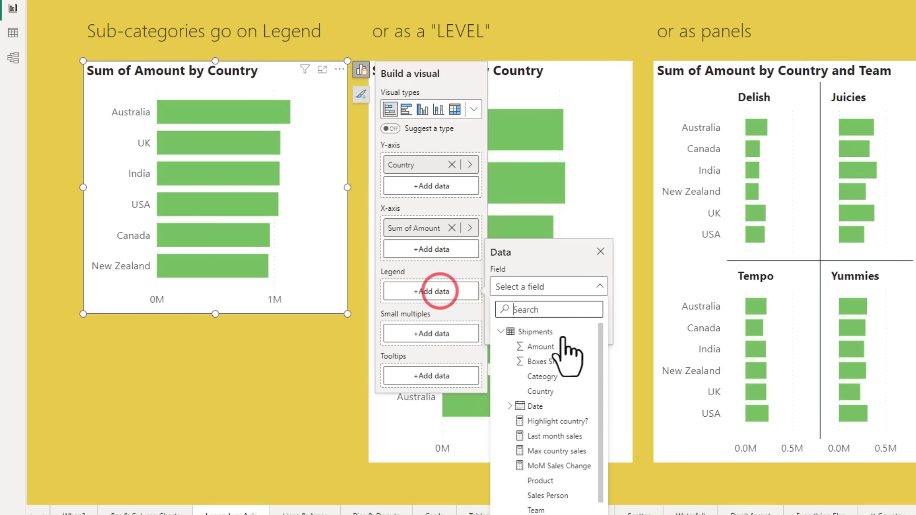
pyautogui.click(542, 376)
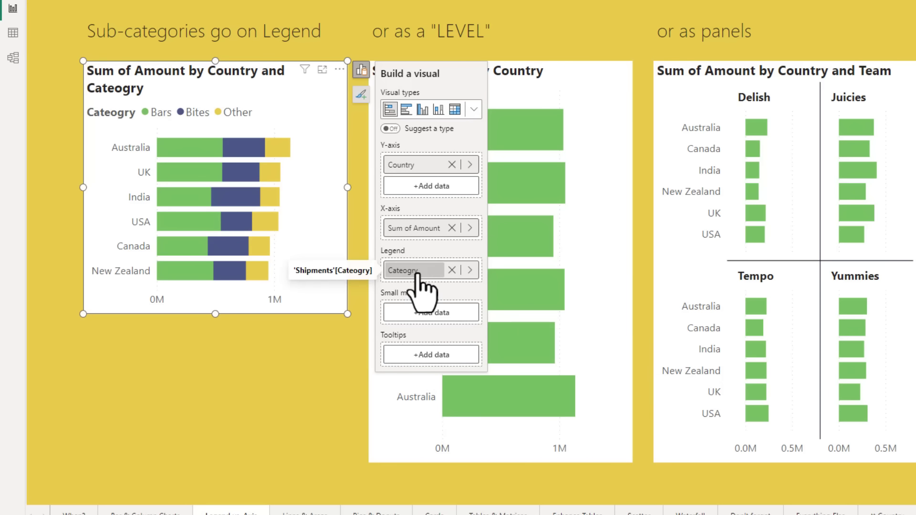
pyautogui.click(420, 325)
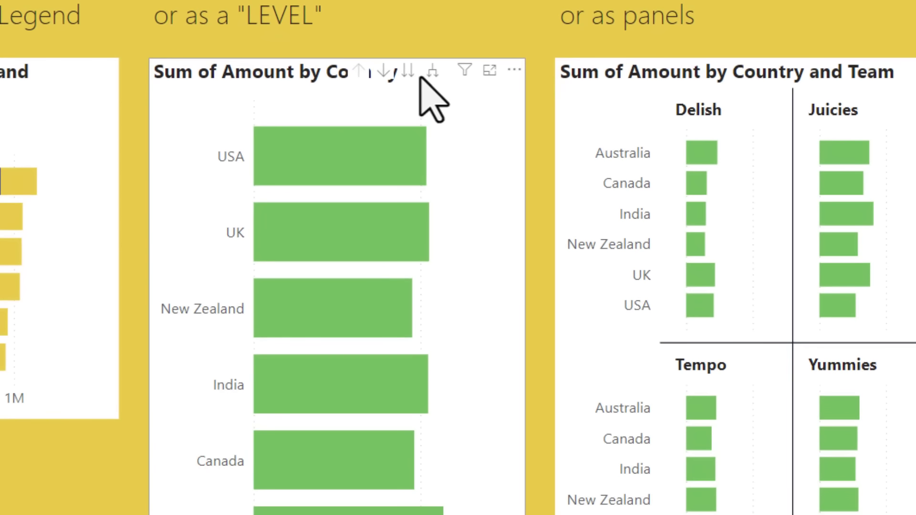
pyautogui.click(469, 108)
# - Inspect the LEVEL chart's Country and Team axis levels
pyautogui.click(545, 72)
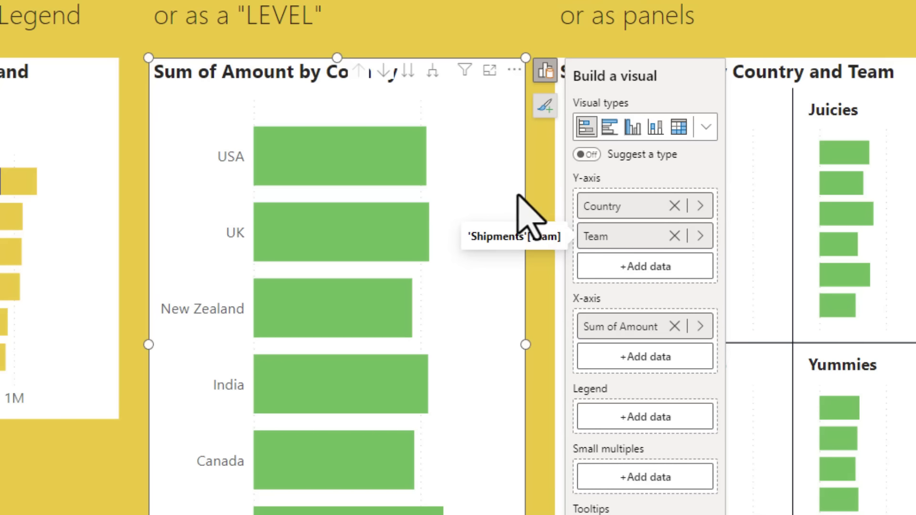
pyautogui.click(485, 162)
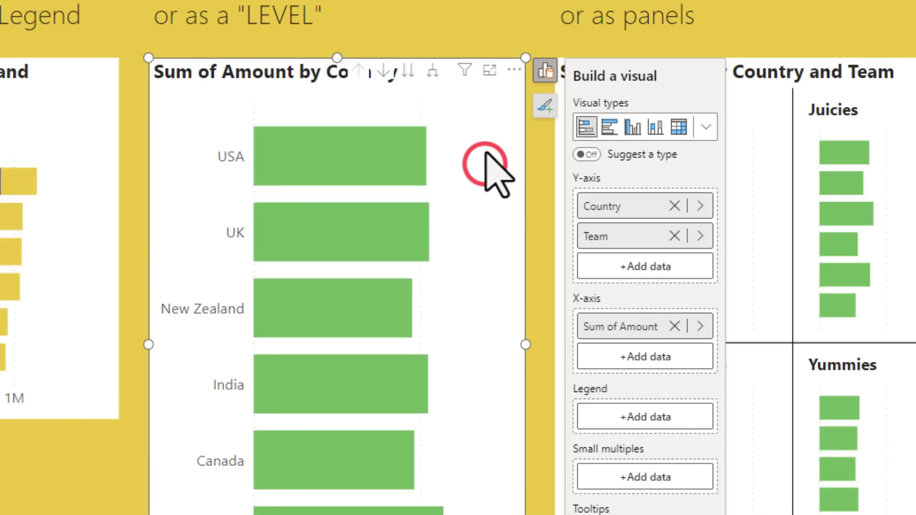
pyautogui.click(506, 37)
pyautogui.click(535, 135)
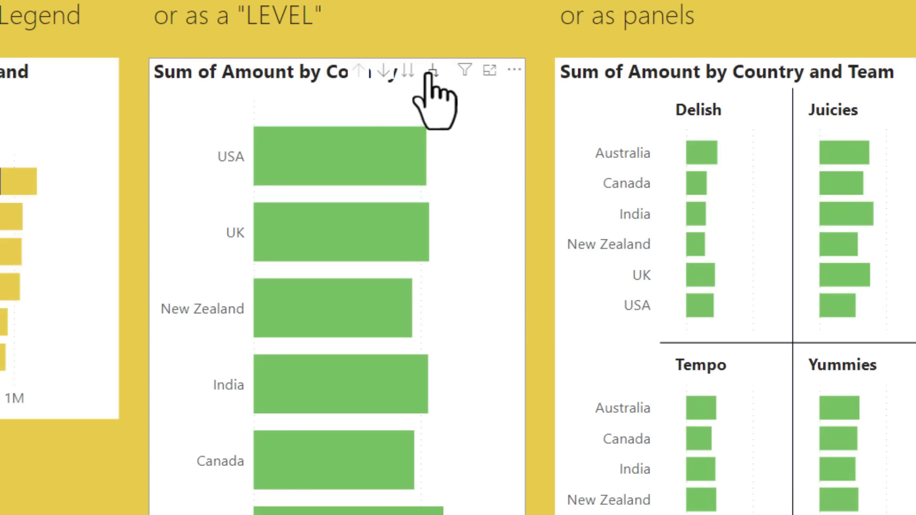
# - Expand to Team bars, collapse, drill down and back up, then cross-highlight Juicies
pyautogui.click(433, 72)
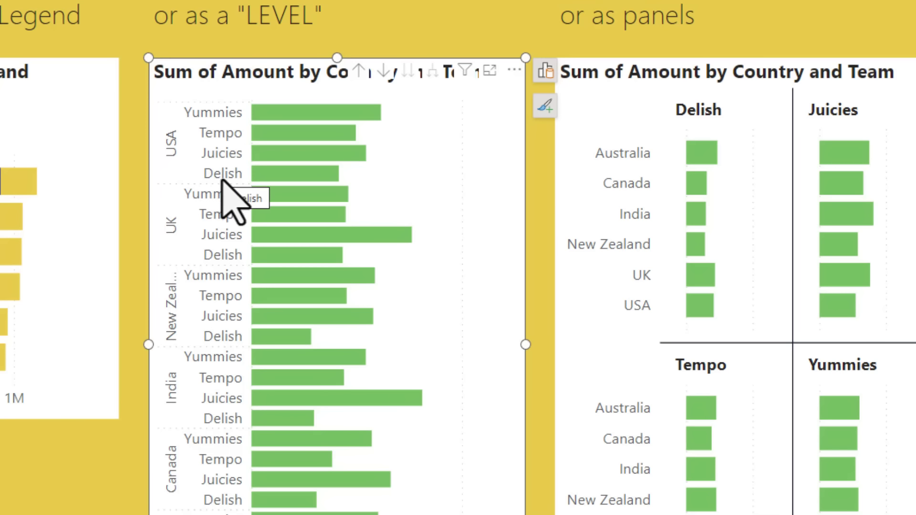
pyautogui.click(359, 71)
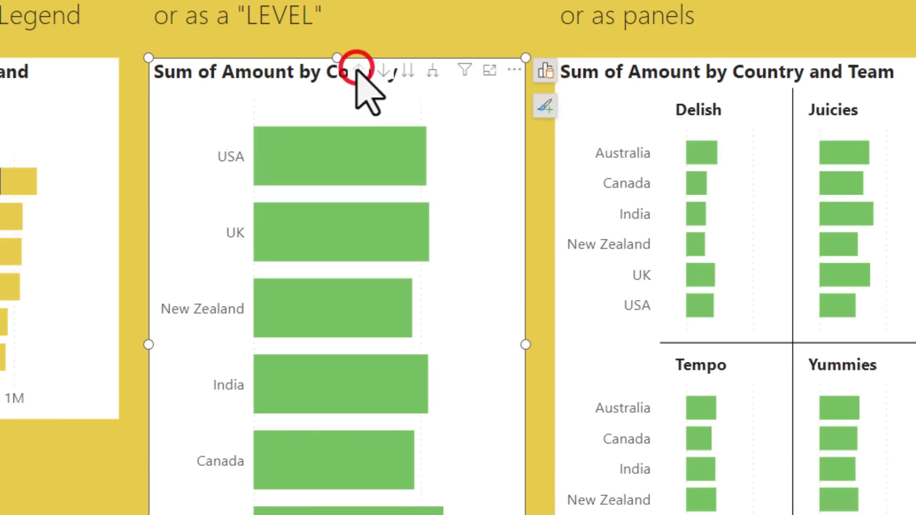
pyautogui.click(409, 71)
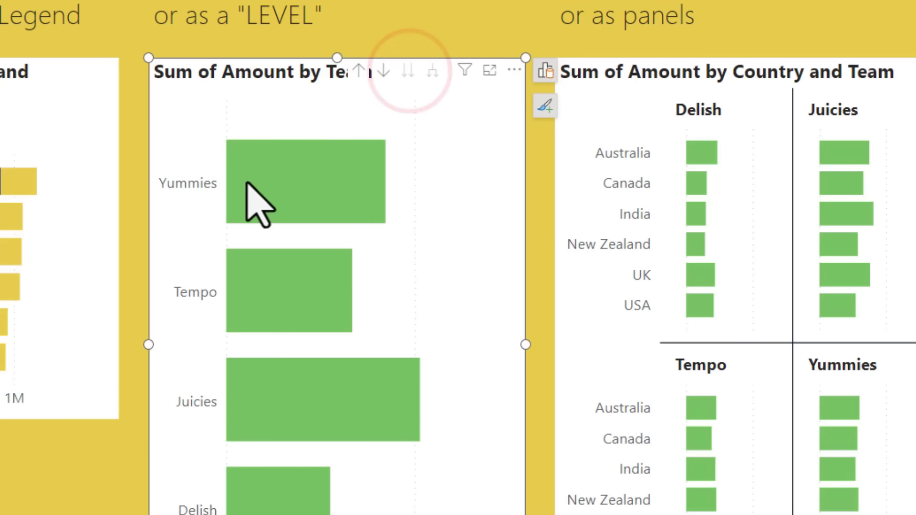
pyautogui.click(360, 72)
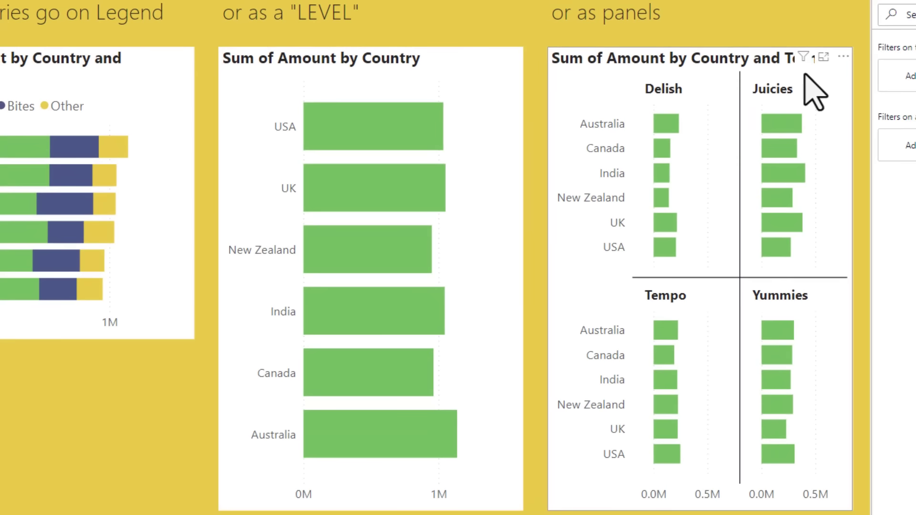
pyautogui.click(911, 112)
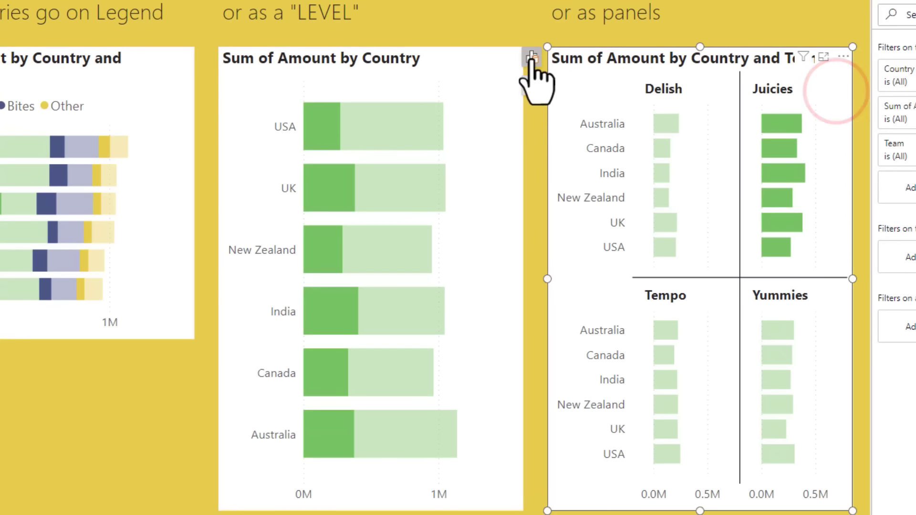
# - Check the panel chart's Team small multiples, then clear the Juicies highlight
pyautogui.click(532, 57)
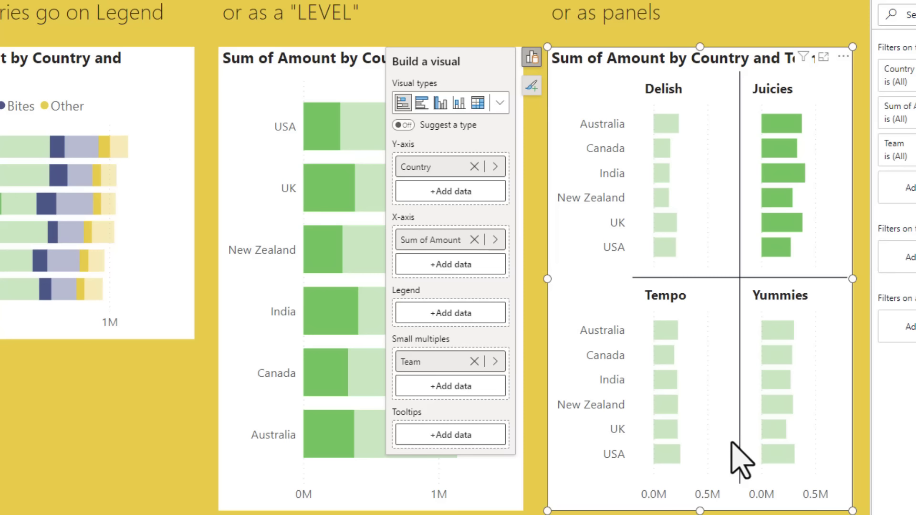
pyautogui.click(535, 506)
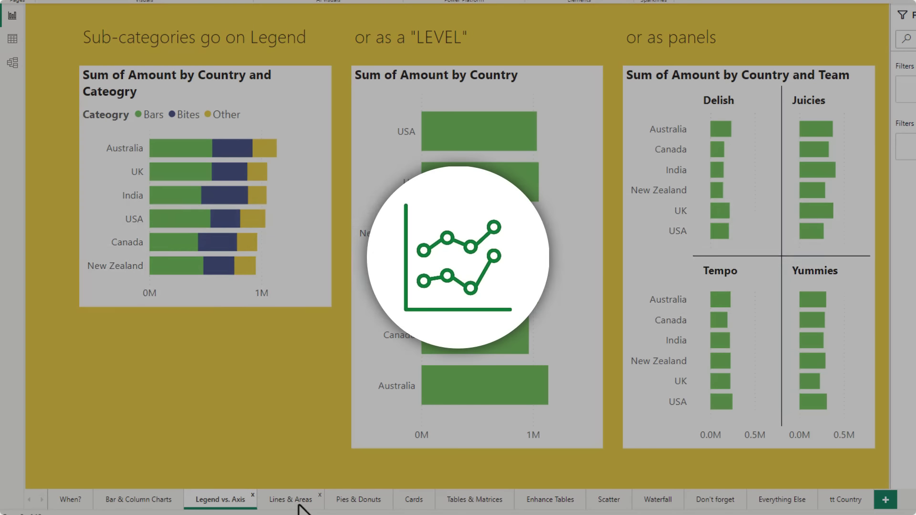
pyautogui.click(299, 505)
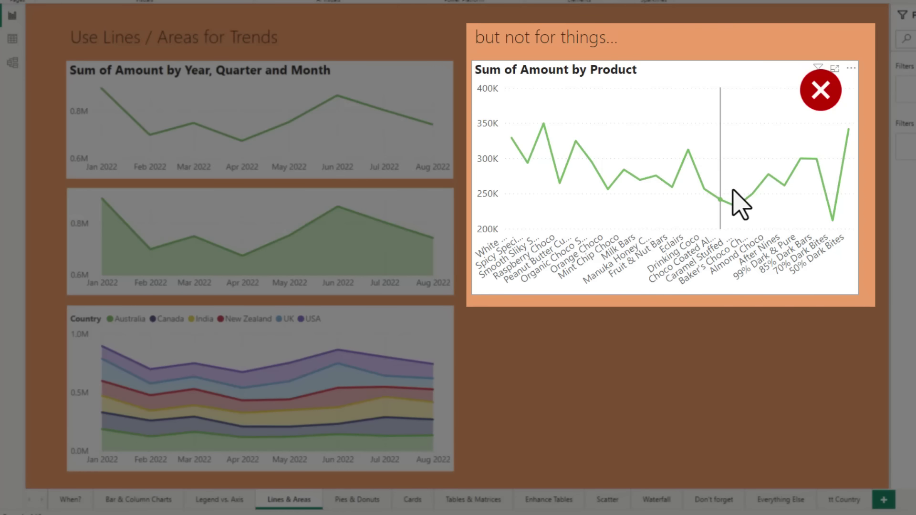
# - Move the red X beside the heading and sort the product line chart by Sum of Amount descending
pyautogui.moveTo(777, 190)
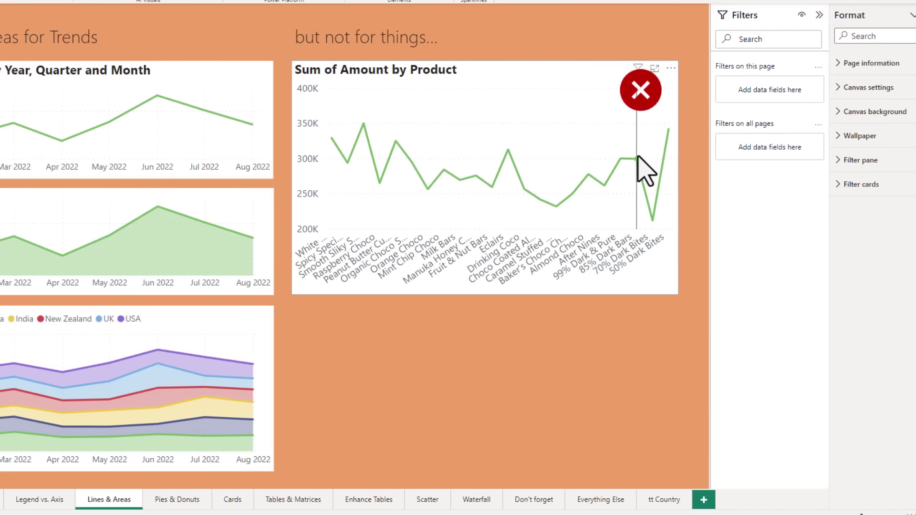
pyautogui.moveTo(649, 102); pyautogui.dragTo(529, 46)
pyautogui.click(640, 80)
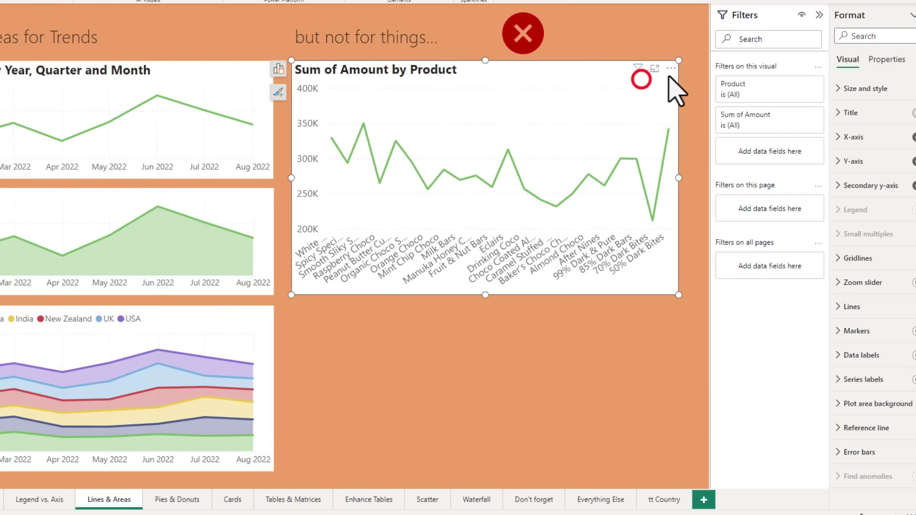
pyautogui.click(671, 70)
pyautogui.moveTo(707, 139)
pyautogui.click(761, 154)
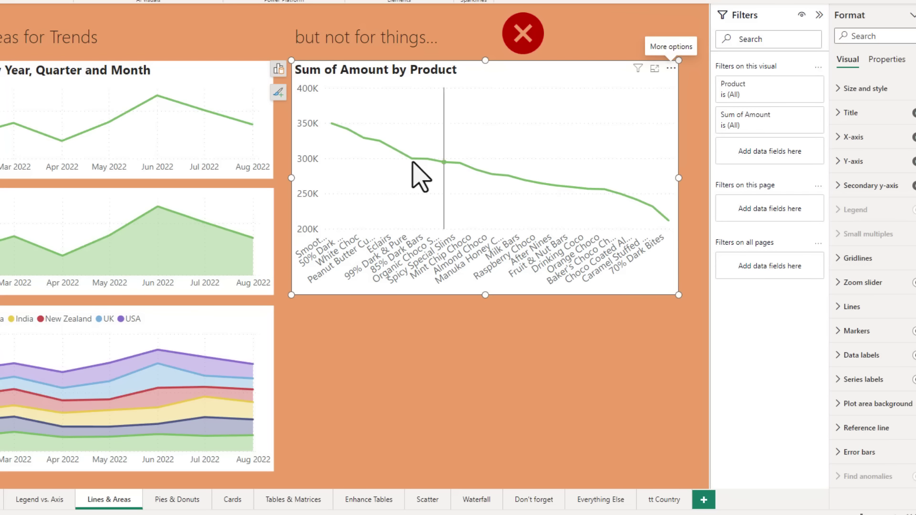
pyautogui.click(160, 500)
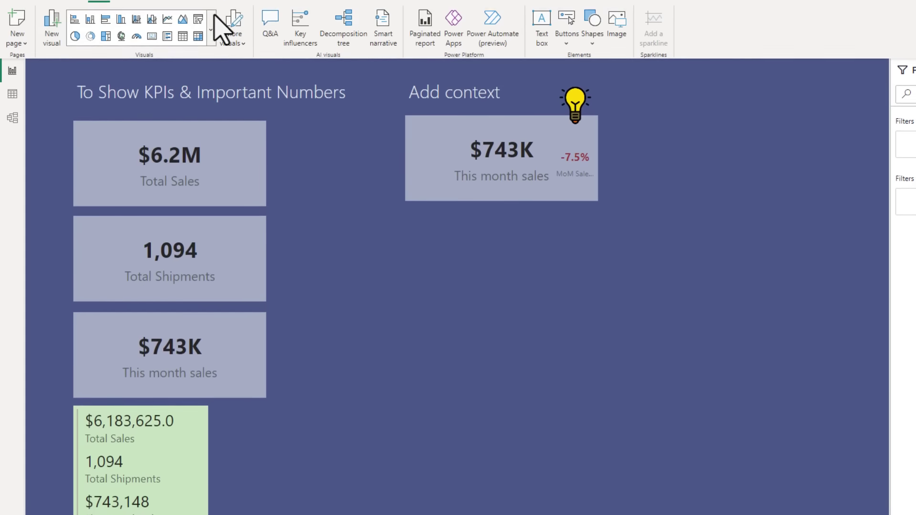
# - Browse the full visual types gallery for card options, then close it
pyautogui.click(211, 67)
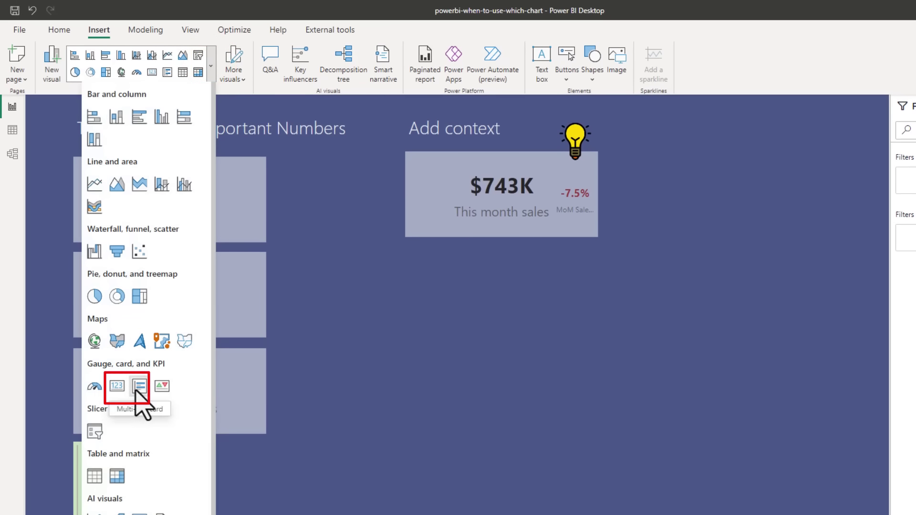
pyautogui.click(340, 303)
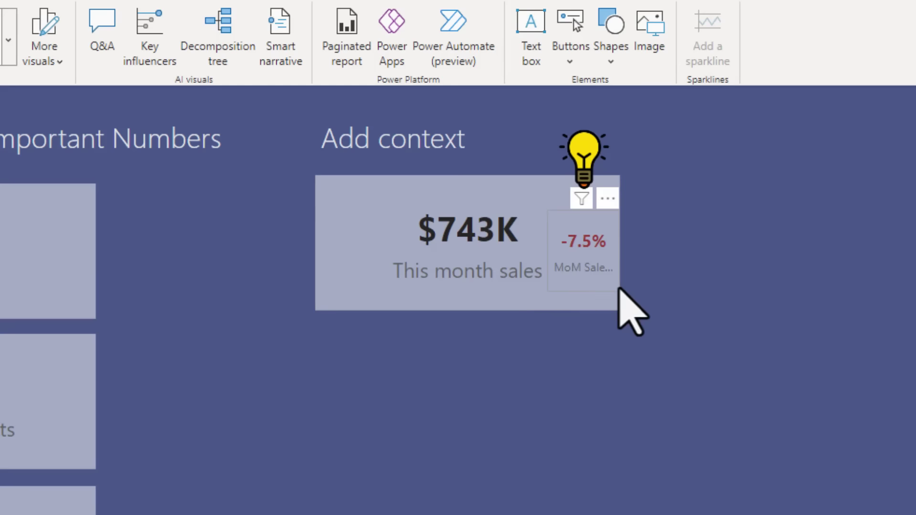
# - Select the -7.5% MoM Sales change card
pyautogui.click(594, 262)
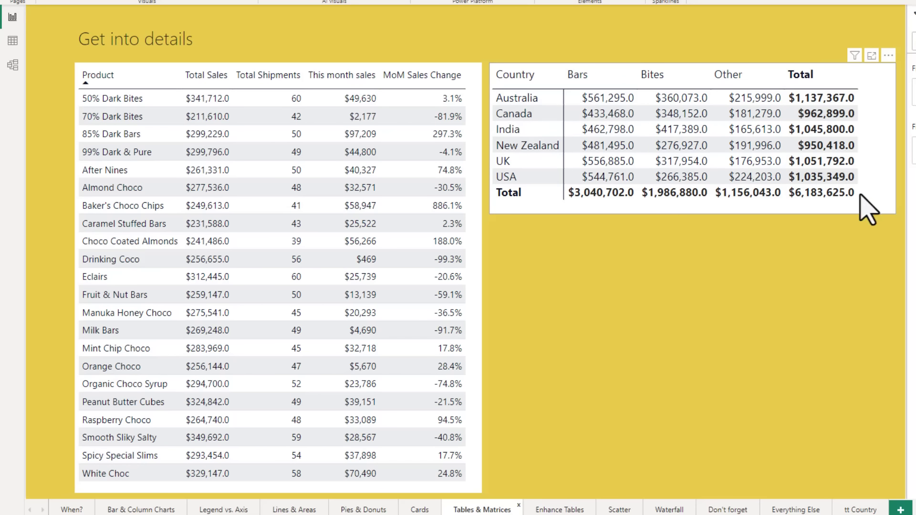
# - Open the Enhance Tables page with sorted, conditionally formatted product sales
pyautogui.click(555, 511)
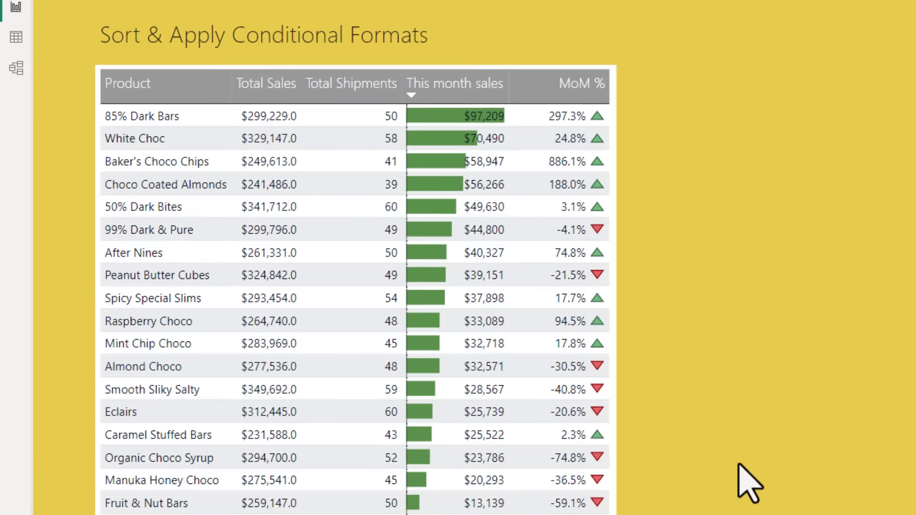
pyautogui.click(618, 503)
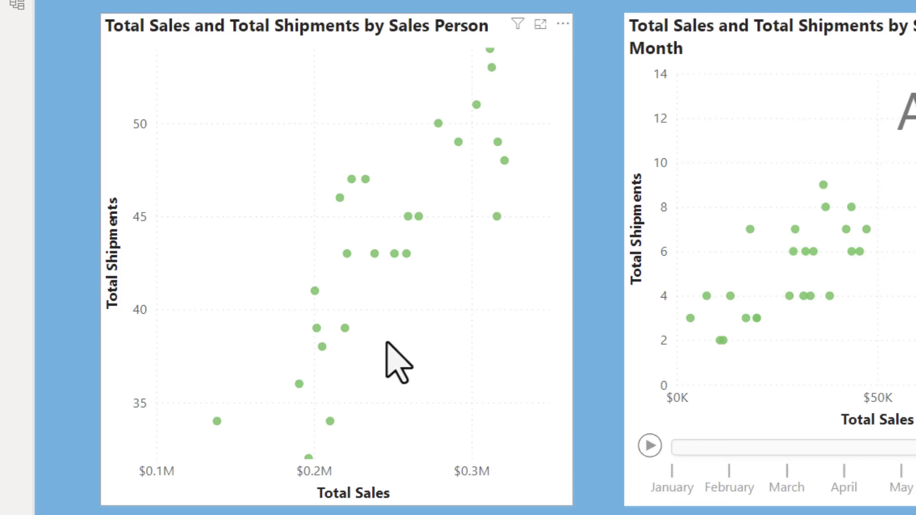
pyautogui.moveTo(234, 437)
pyautogui.mouseDown()
pyautogui.moveTo(308, 358)
pyautogui.moveTo(406, 210)
pyautogui.moveTo(436, 182)
pyautogui.moveTo(255, 399)
pyautogui.moveTo(457, 143)
pyautogui.mouseUp()
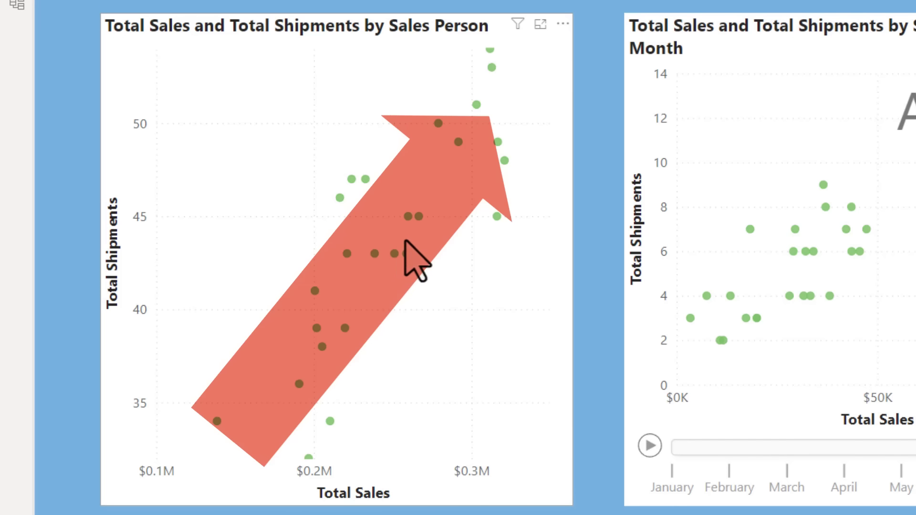
pyautogui.press('Escape')
pyautogui.moveTo(498, 217)
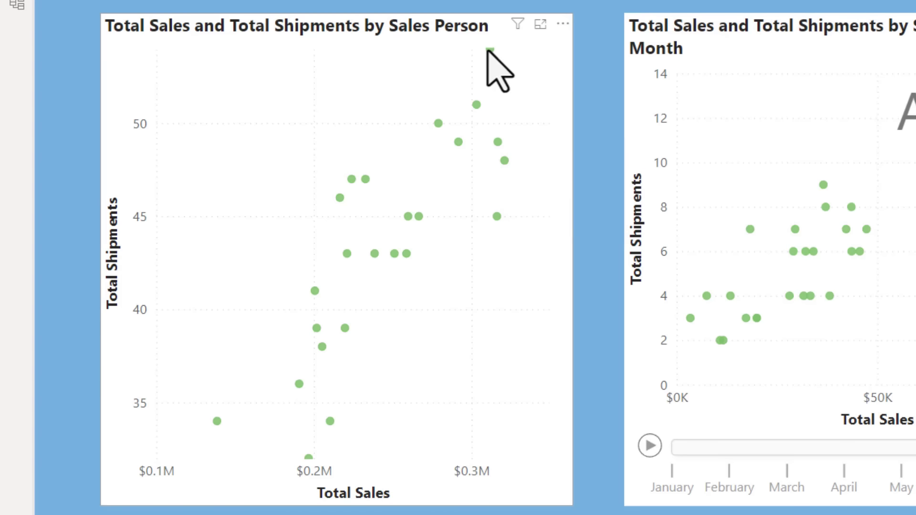
pyautogui.moveTo(489, 51)
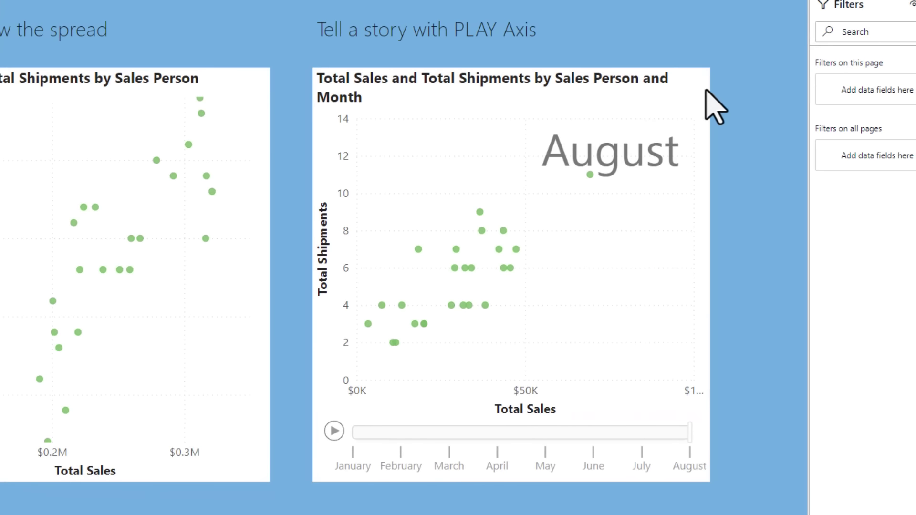
# - Replace Month with Date on the scatter chart's Play Axis
pyautogui.click(696, 96)
pyautogui.click(297, 77)
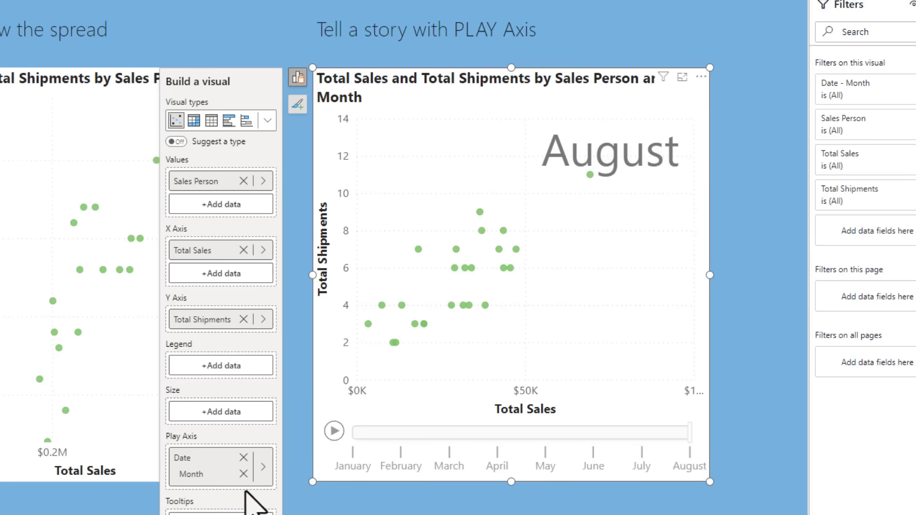
pyautogui.click(243, 459)
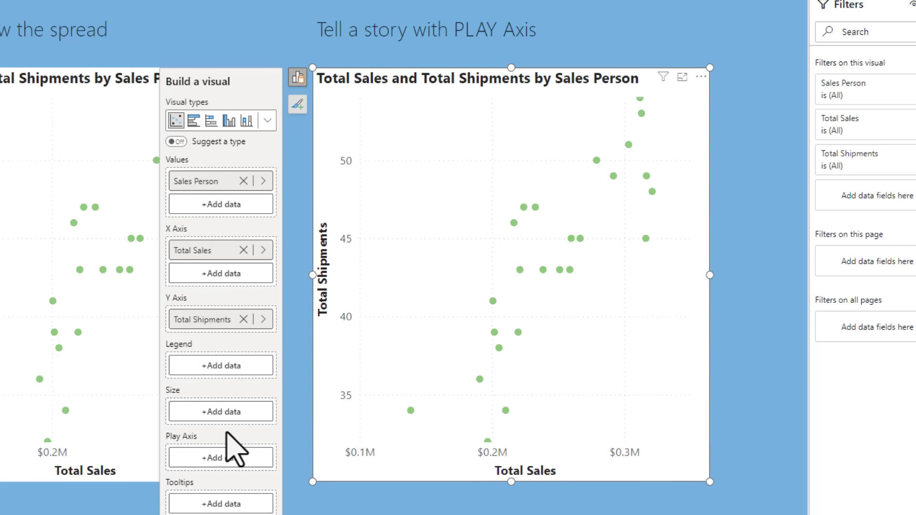
pyautogui.click(198, 457)
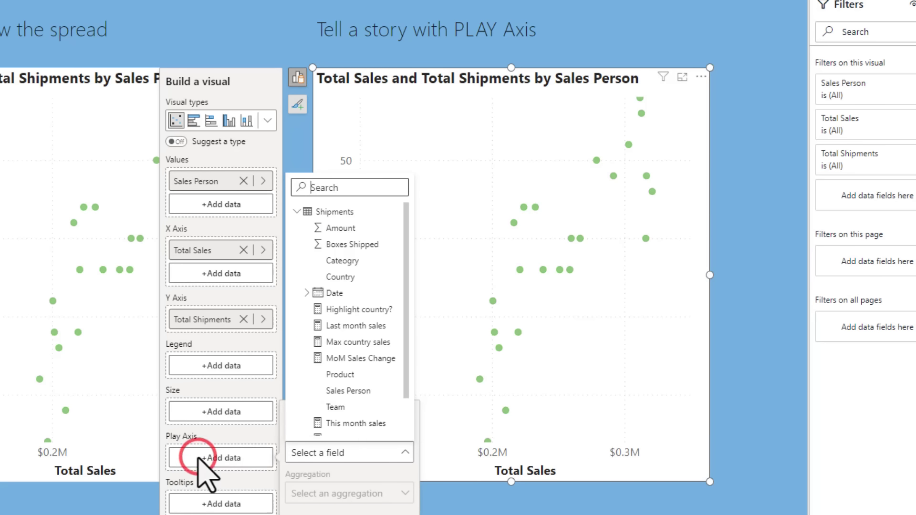
pyautogui.click(322, 293)
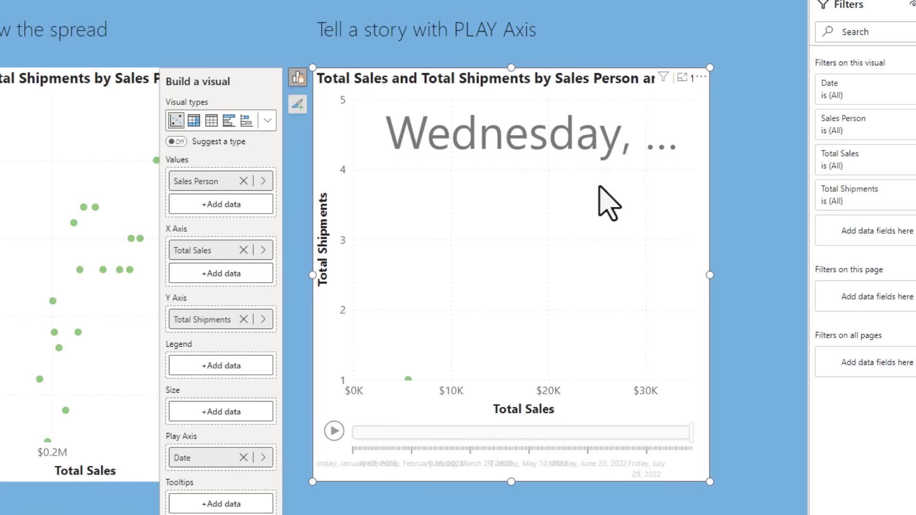
# - Set the Play Axis to the Date Hierarchy's Month level, running January to August
pyautogui.click(263, 458)
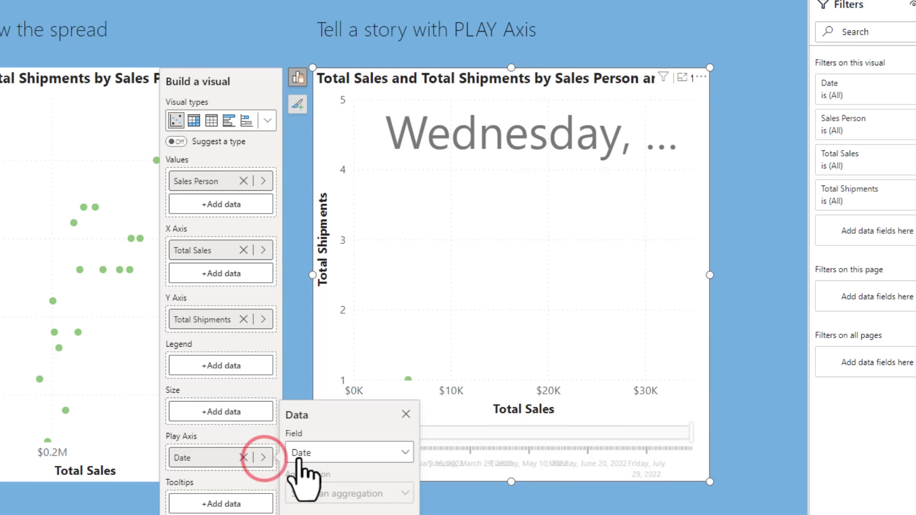
pyautogui.click(346, 456)
pyautogui.click(307, 293)
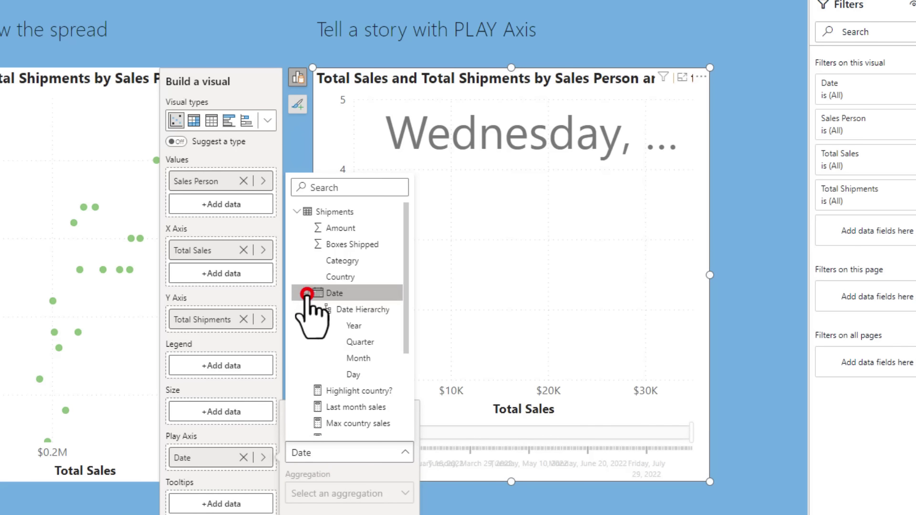
pyautogui.click(375, 310)
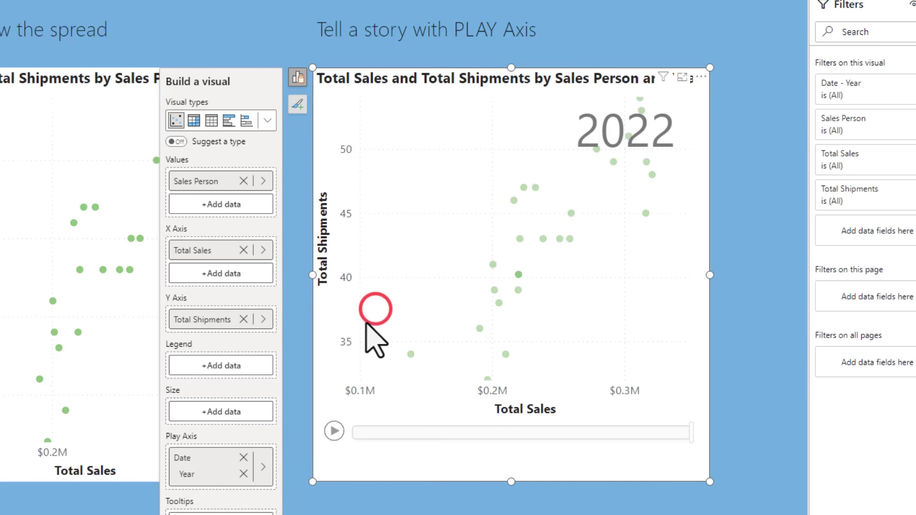
pyautogui.click(262, 469)
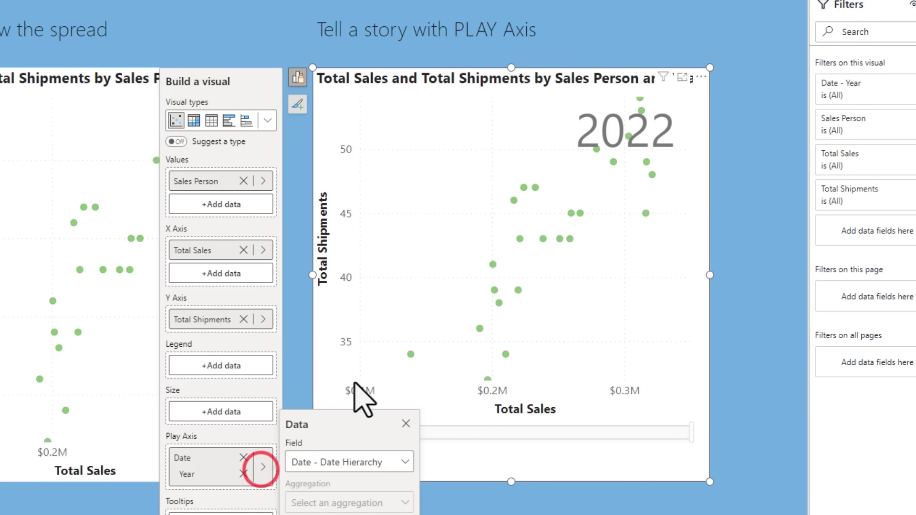
pyautogui.click(358, 462)
pyautogui.click(379, 370)
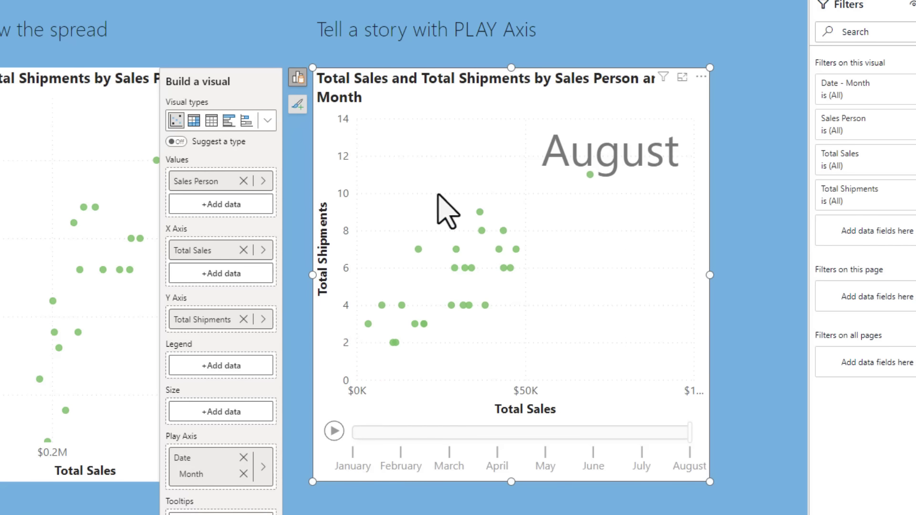
# - Play the monthly scatter animation, select one sales person's bubble to show its trail, and replay it
pyautogui.click(334, 431)
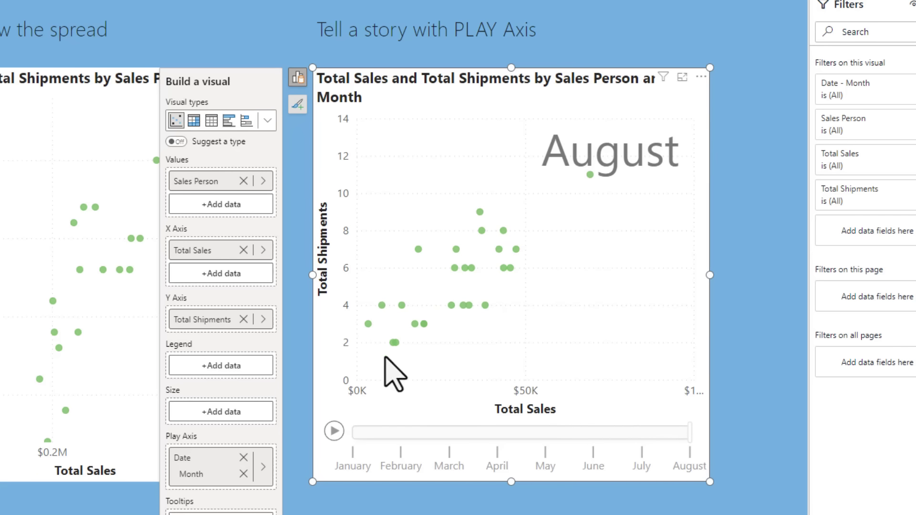
pyautogui.moveTo(381, 308)
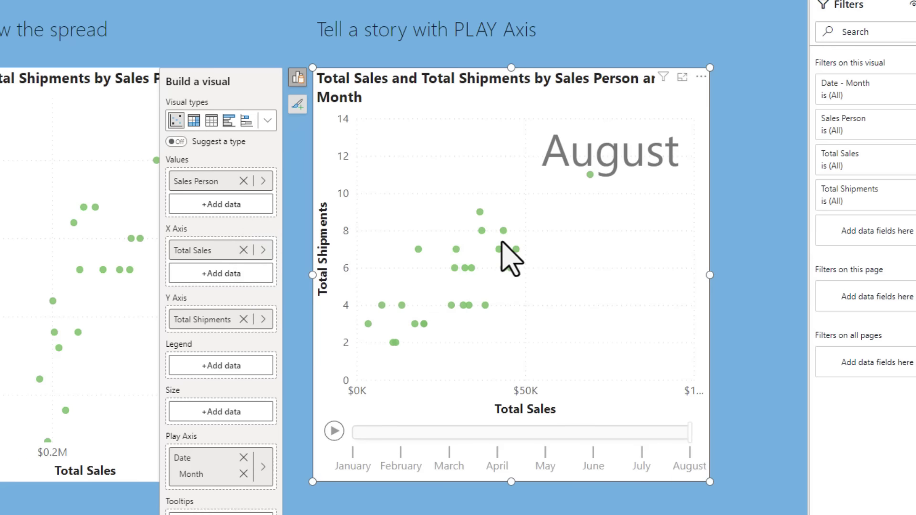
pyautogui.click(504, 231)
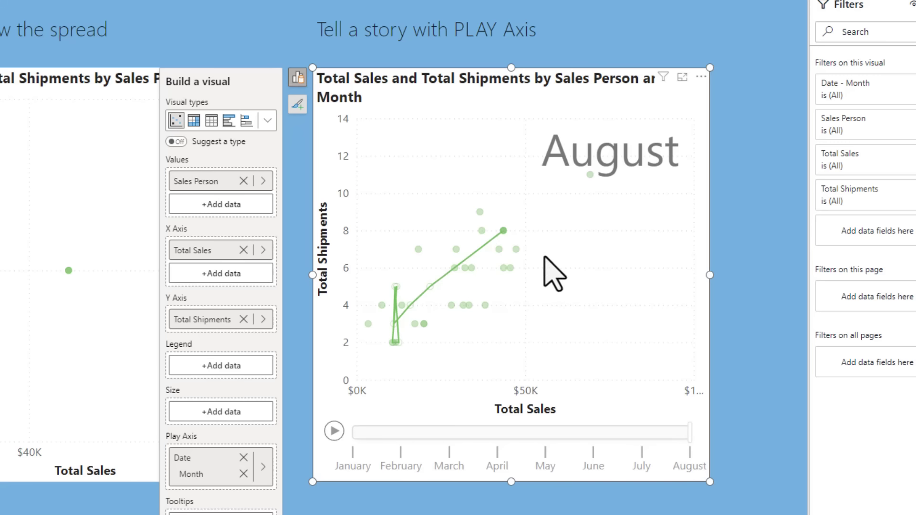
pyautogui.click(334, 431)
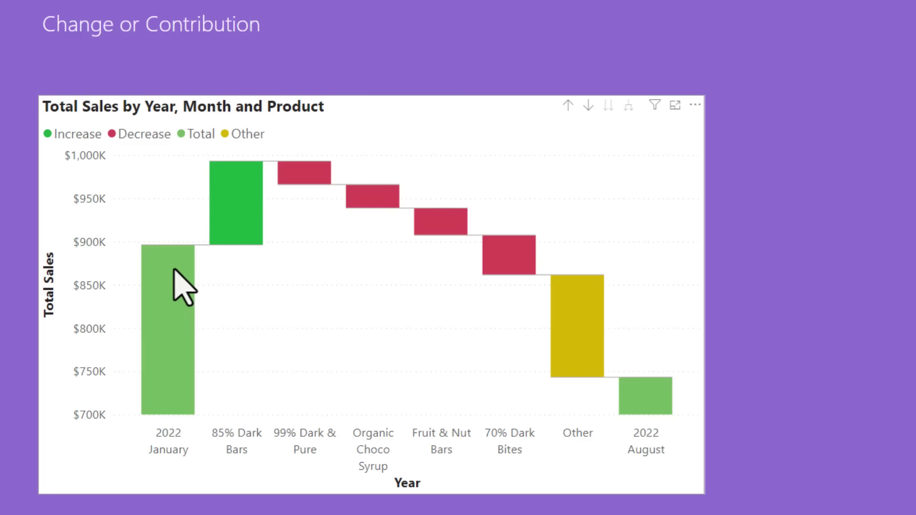
pyautogui.moveTo(173, 251)
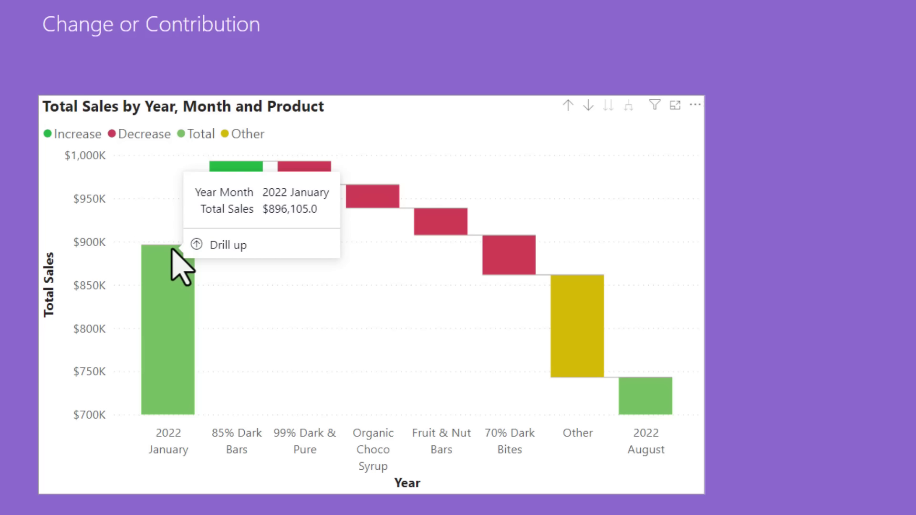
pyautogui.moveTo(667, 401)
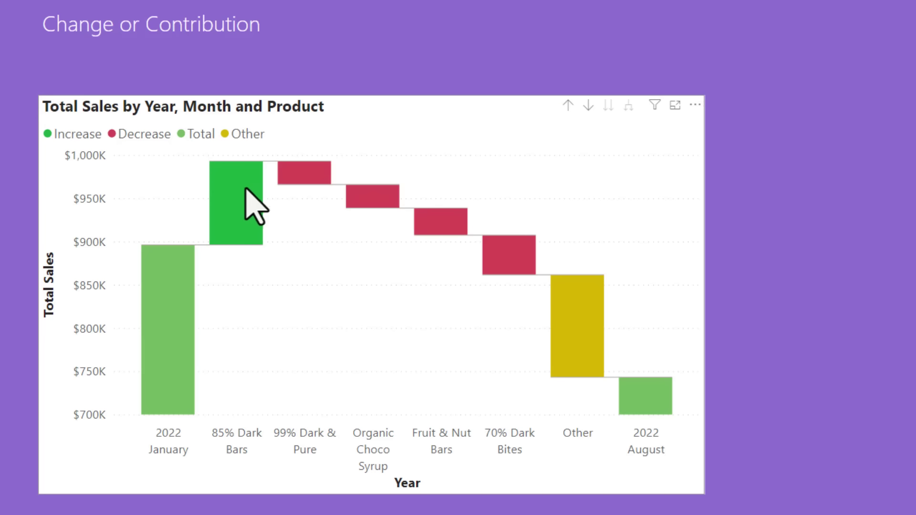
pyautogui.moveTo(239, 192)
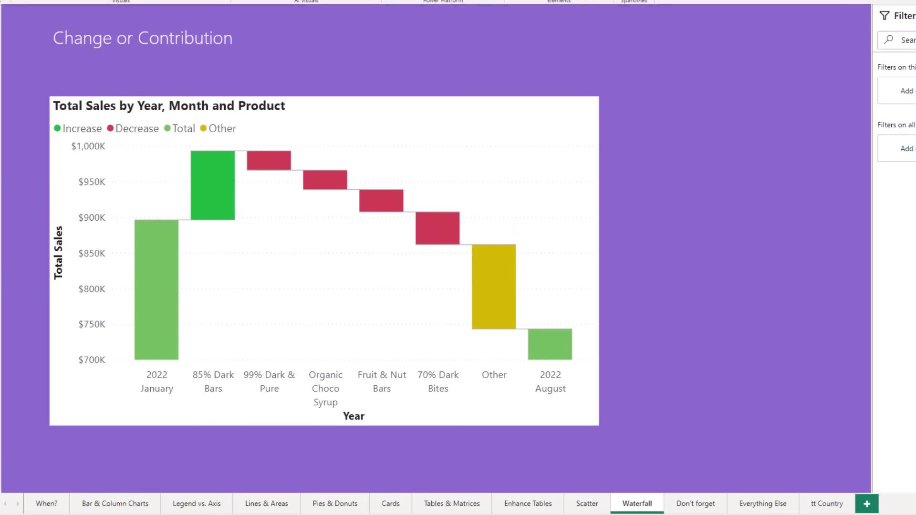
# - Open Format for the Australia sales bar chart on Don't forget, selecting its title text and expanding Subtitle
pyautogui.click(686, 505)
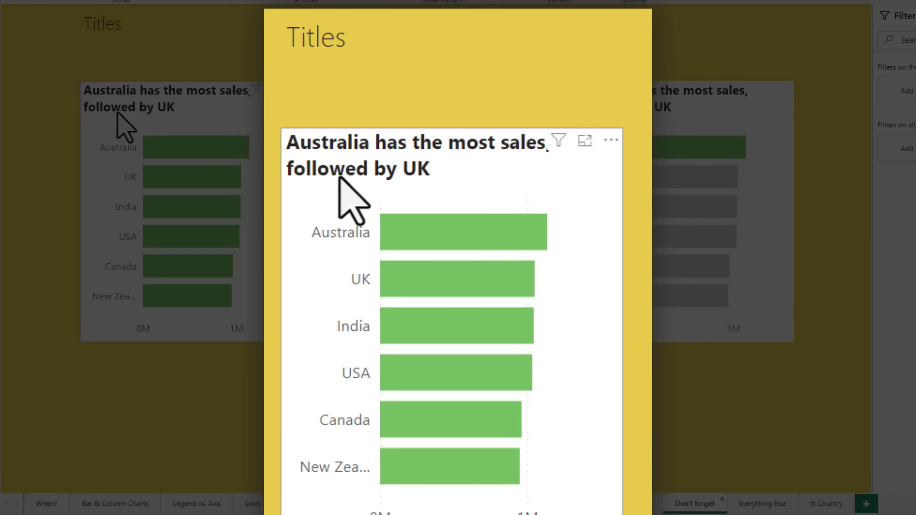
pyautogui.click(208, 103)
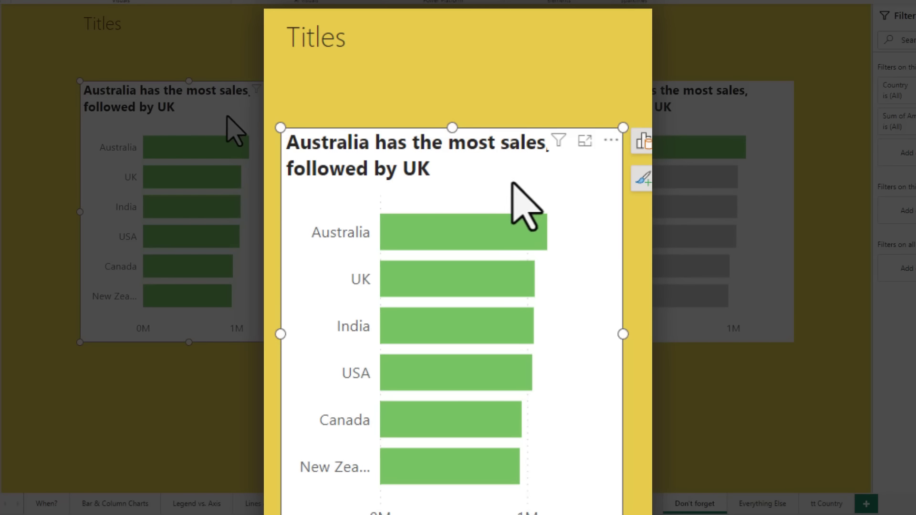
pyautogui.rightClick(579, 175)
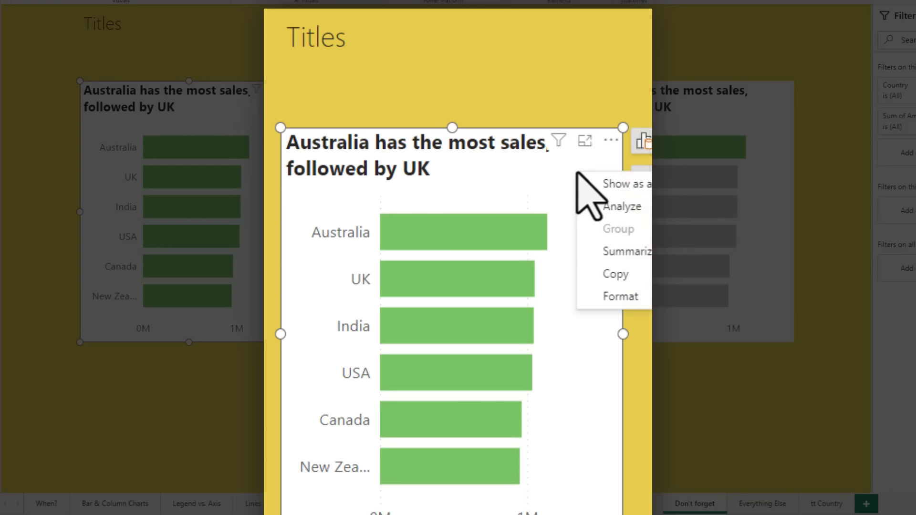
pyautogui.click(635, 297)
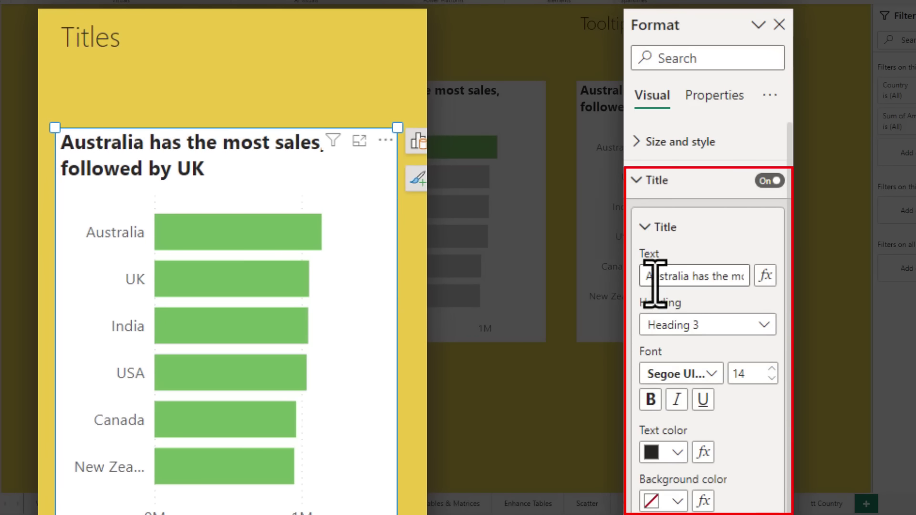
pyautogui.moveTo(649, 278); pyautogui.dragTo(747, 280)
pyautogui.scroll(-5, 644, 415)
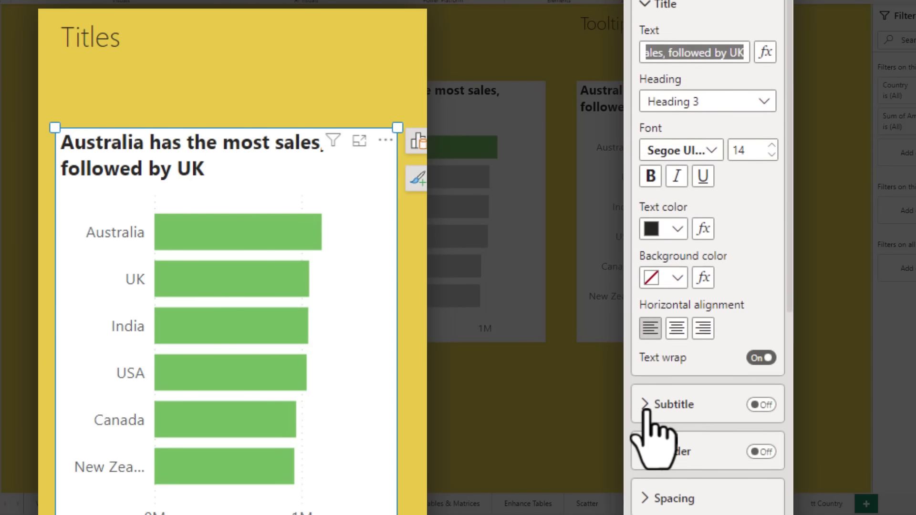
pyautogui.click(646, 392)
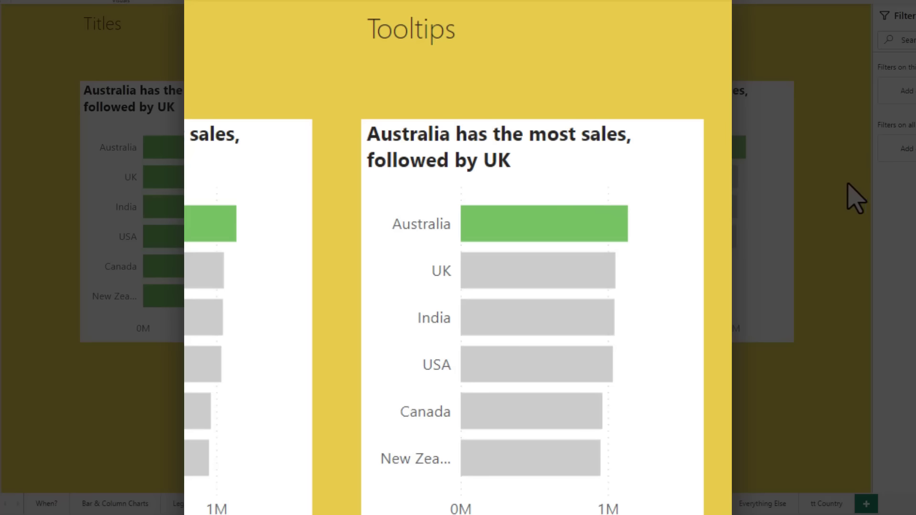
pyautogui.moveTo(498, 218)
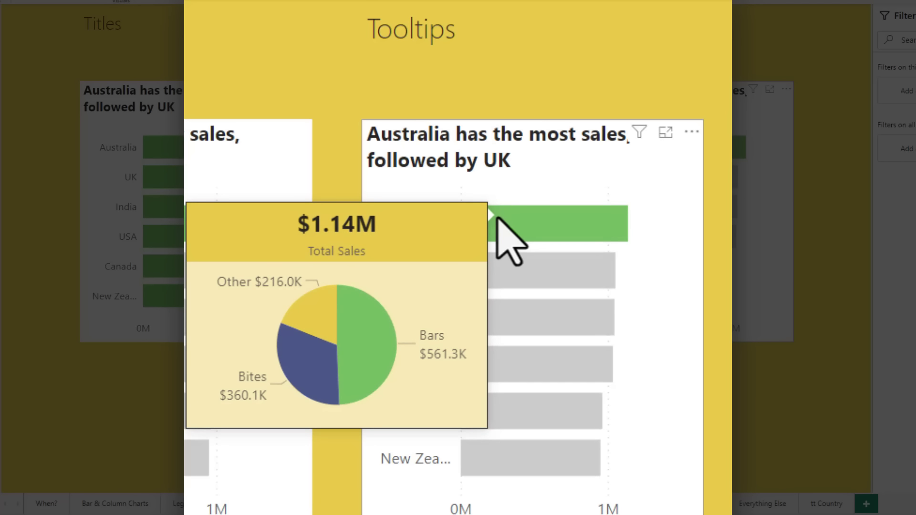
pyautogui.moveTo(521, 274)
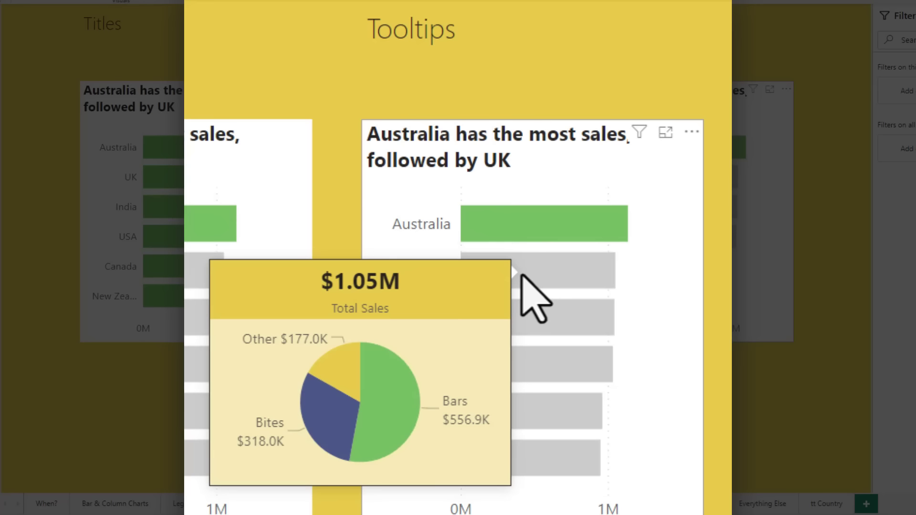
pyautogui.moveTo(533, 331)
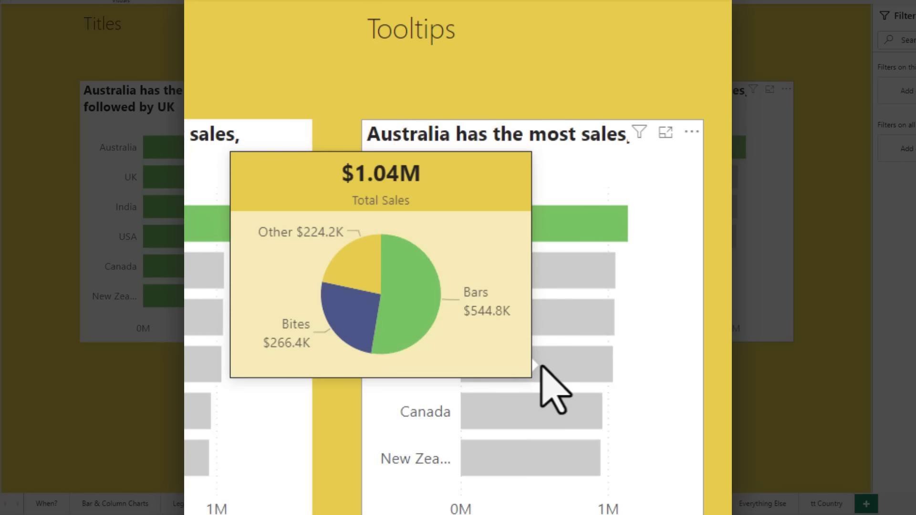
pyautogui.moveTo(542, 409)
pyautogui.moveTo(541, 462)
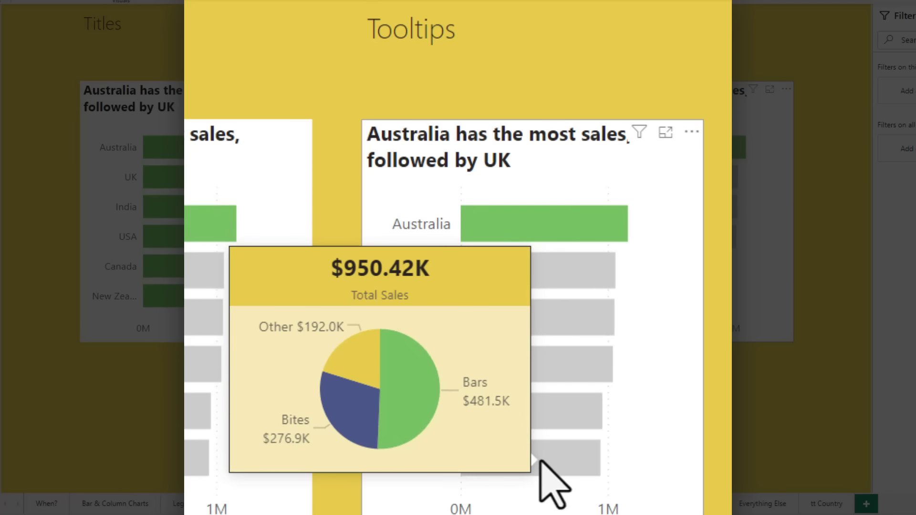
pyautogui.moveTo(541, 227)
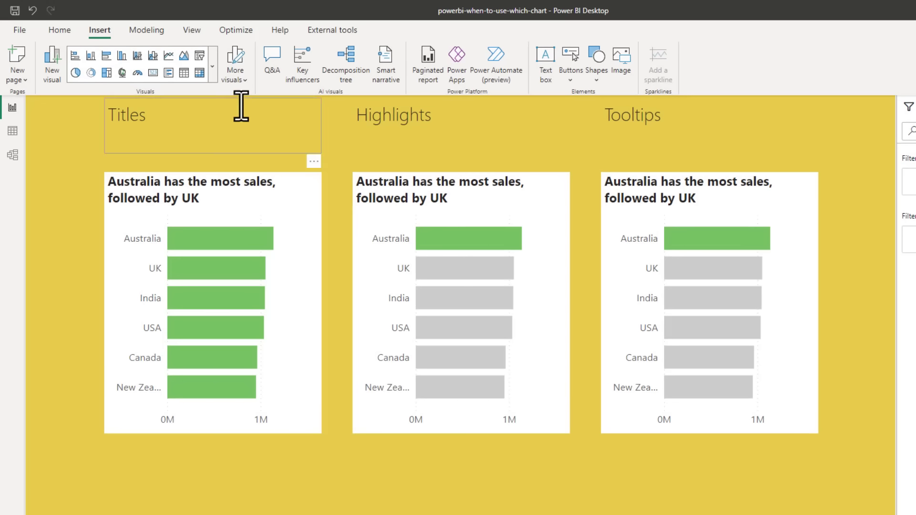
# - Expand the Insert tab's Visuals gallery to view all visual types, then dismiss it with Esc
pyautogui.click(212, 70)
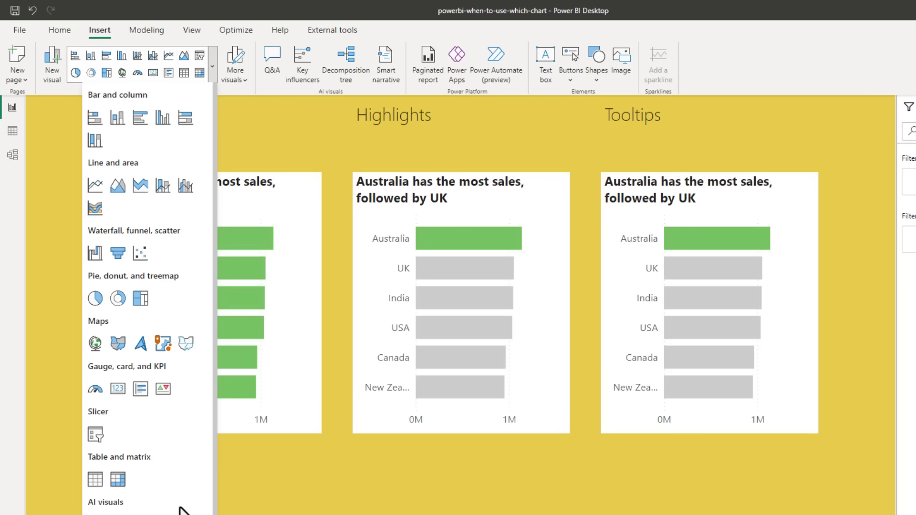
pyautogui.press('Escape')
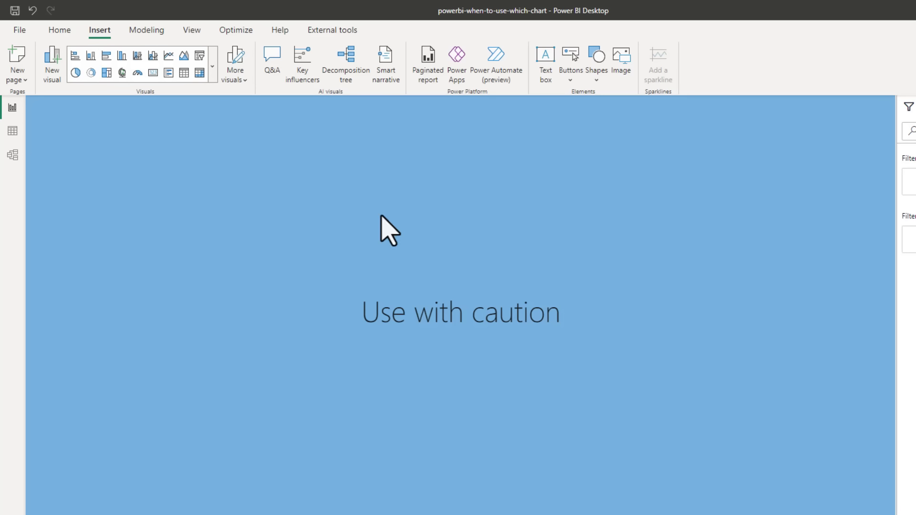
# - Expand the Visuals gallery to show every visual type, including the Funnel chart
pyautogui.click(213, 67)
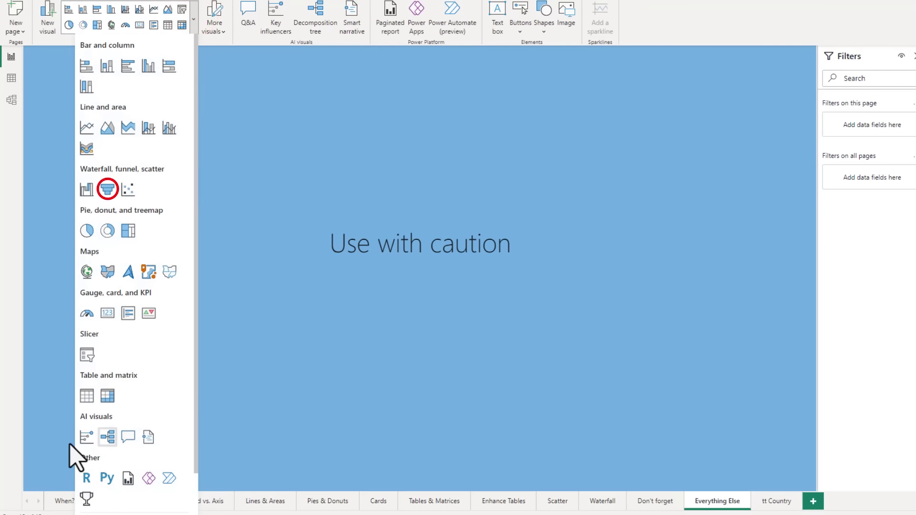